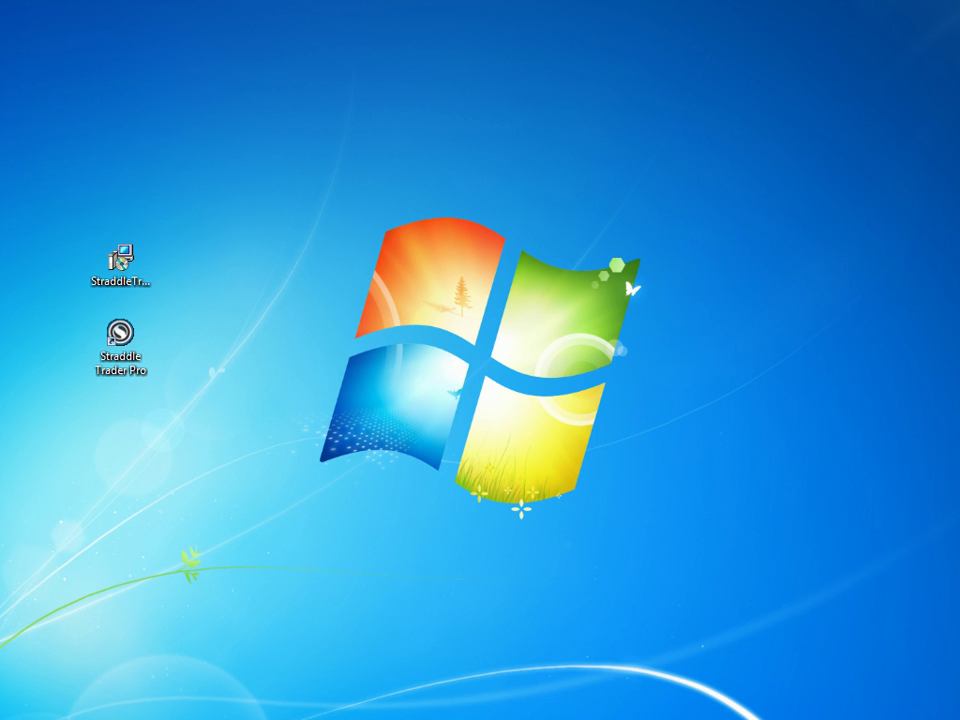
- Check the actions for the setup file and the Straddle Trader Pro shortcut, changing nothing
{"action": "left_click", "coordinate": [121, 268]}
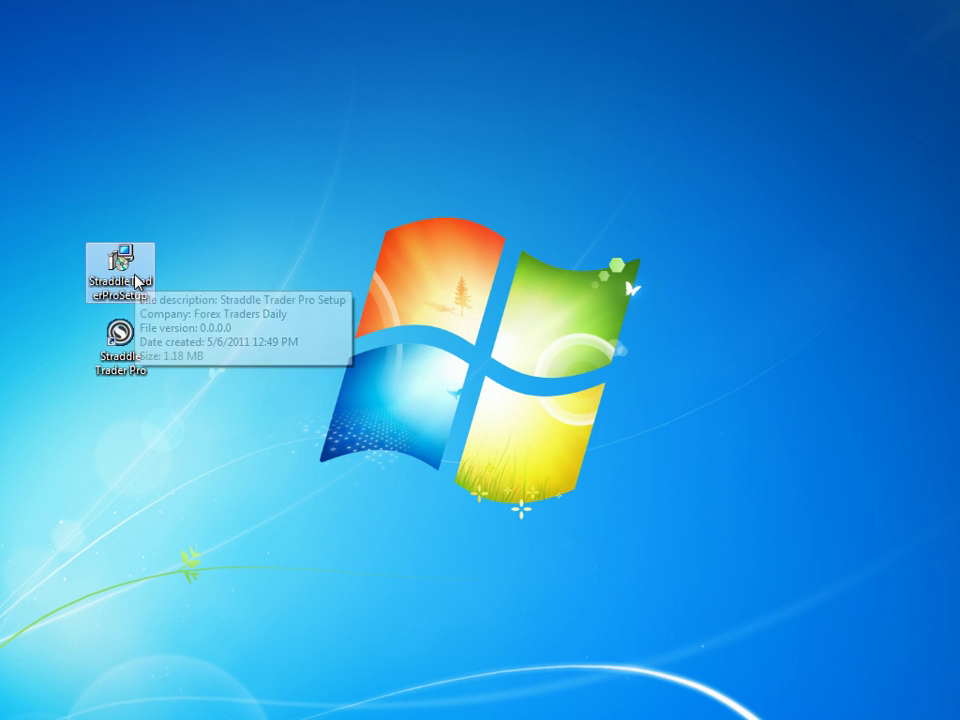
{"action": "right_click", "coordinate": [135, 281]}
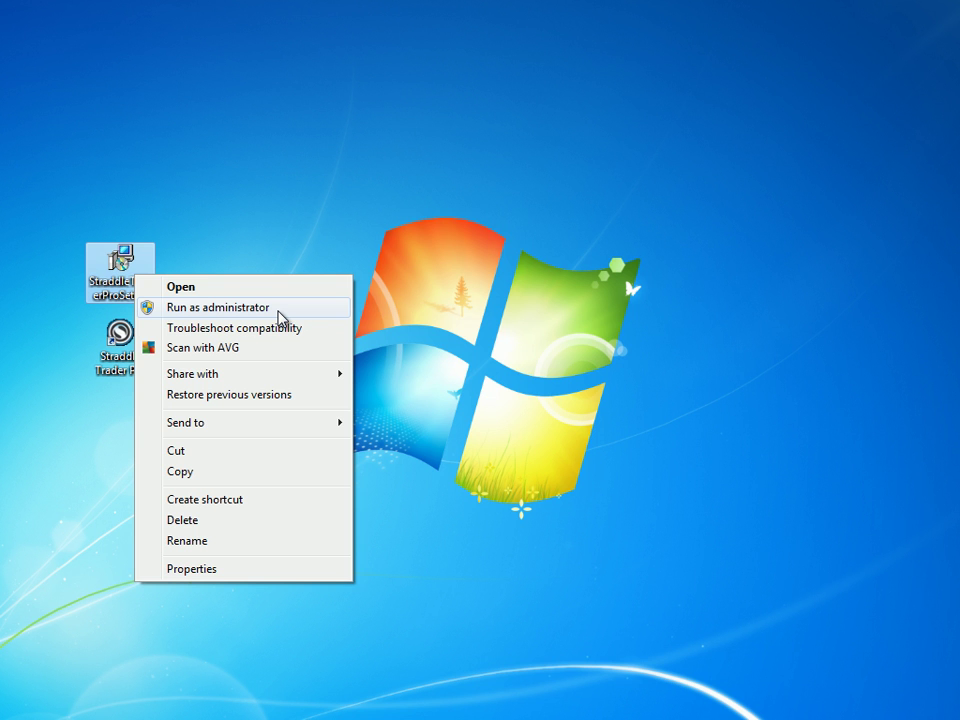
{"action": "left_click", "coordinate": [268, 259]}
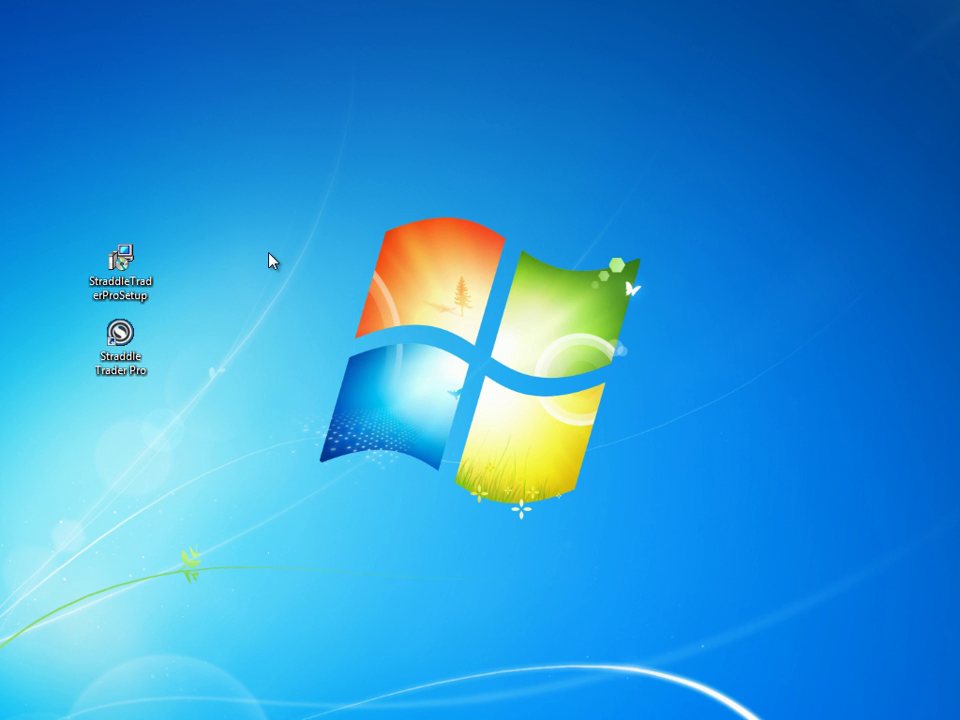
{"action": "right_click", "coordinate": [132, 378]}
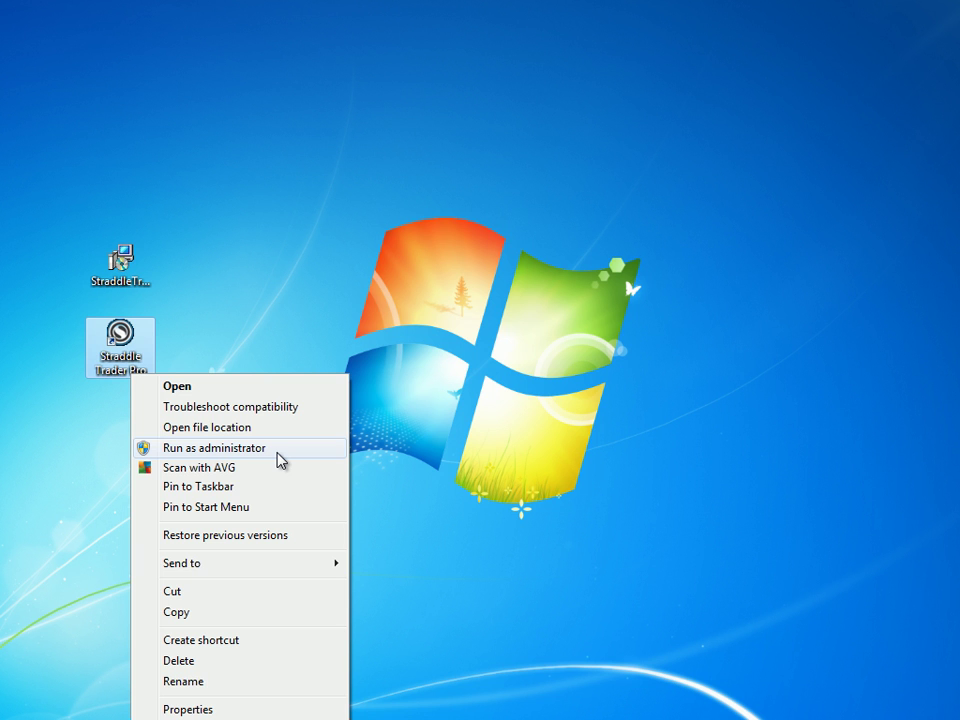
{"action": "left_click", "coordinate": [335, 340]}
{"action": "left_click", "coordinate": [332, 332]}
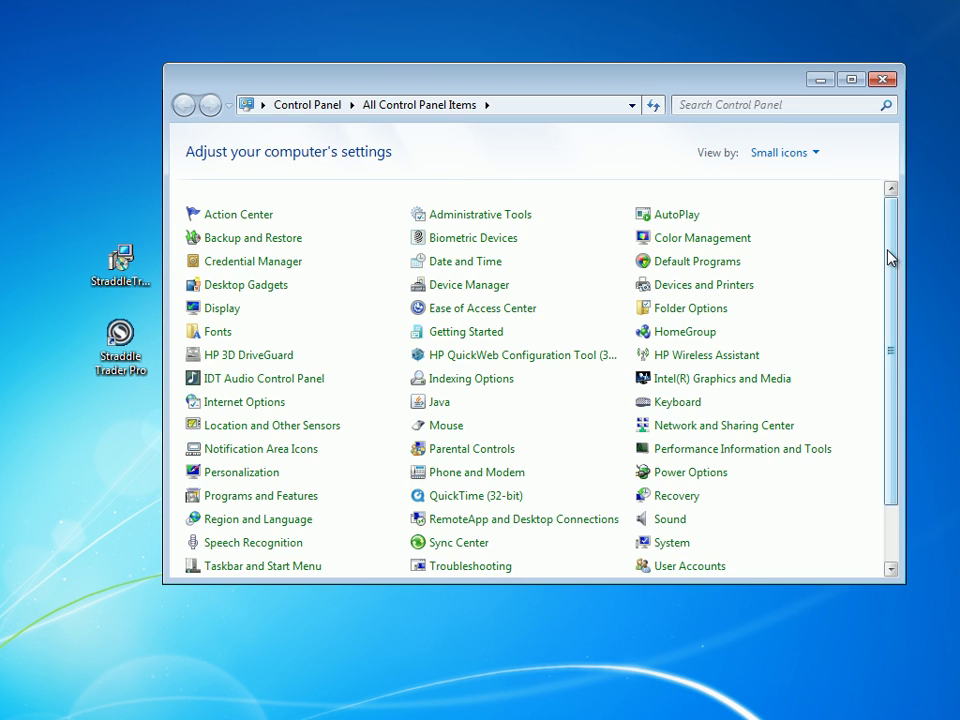
- In User Accounts, move the User Account Control slider to Never notify and confirm with OK
{"action": "left_click_drag", "start_coordinate": [889, 253], "coordinate": [889, 324]}
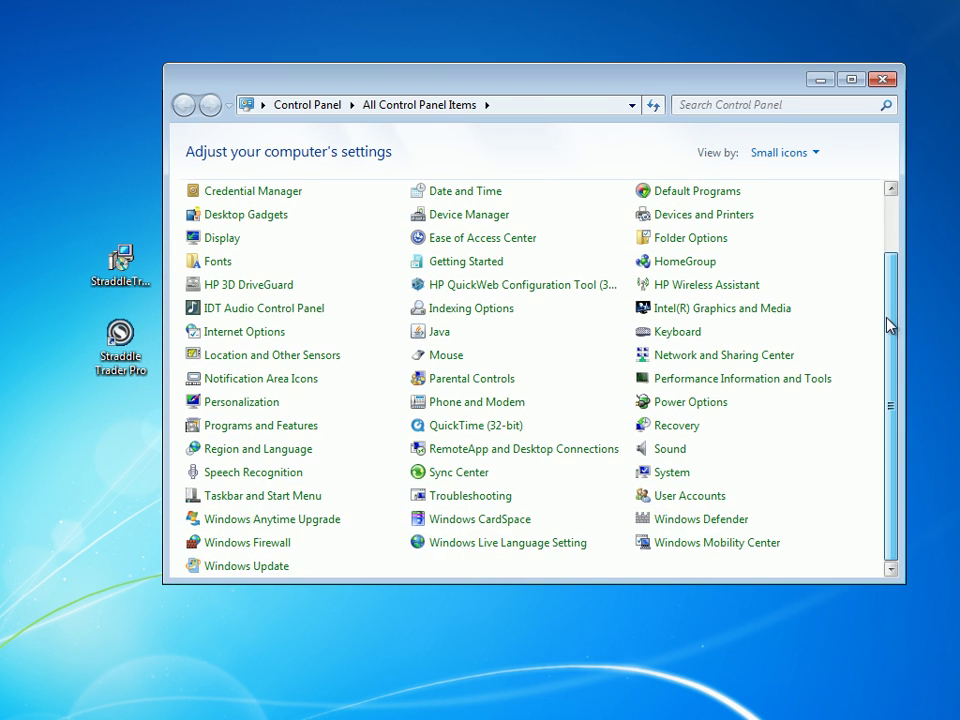
{"action": "left_click", "coordinate": [669, 500]}
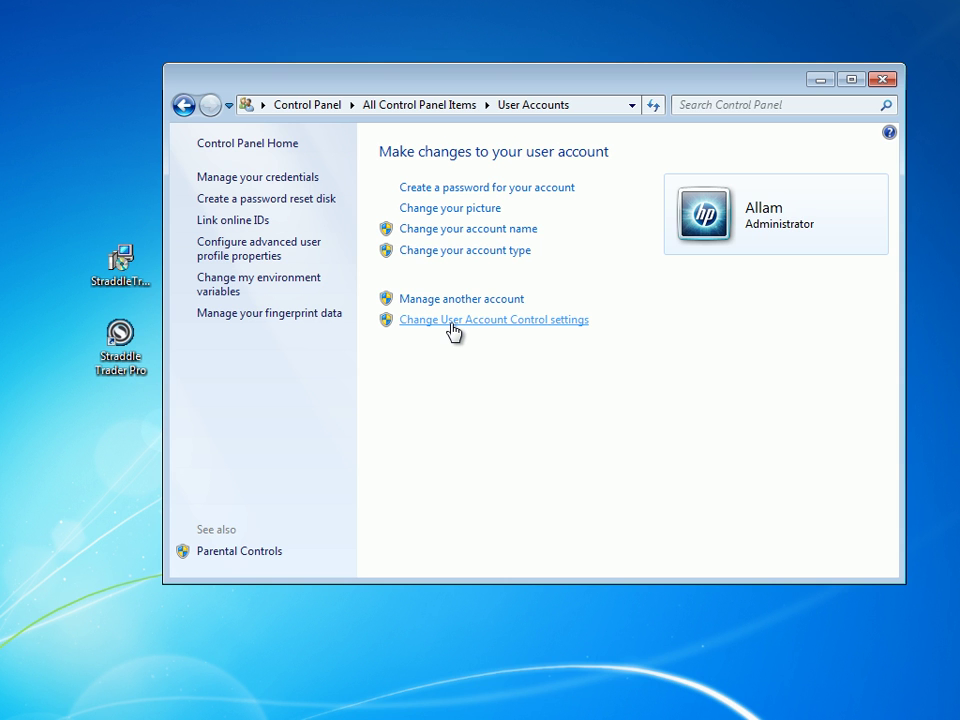
{"action": "left_click", "coordinate": [452, 321]}
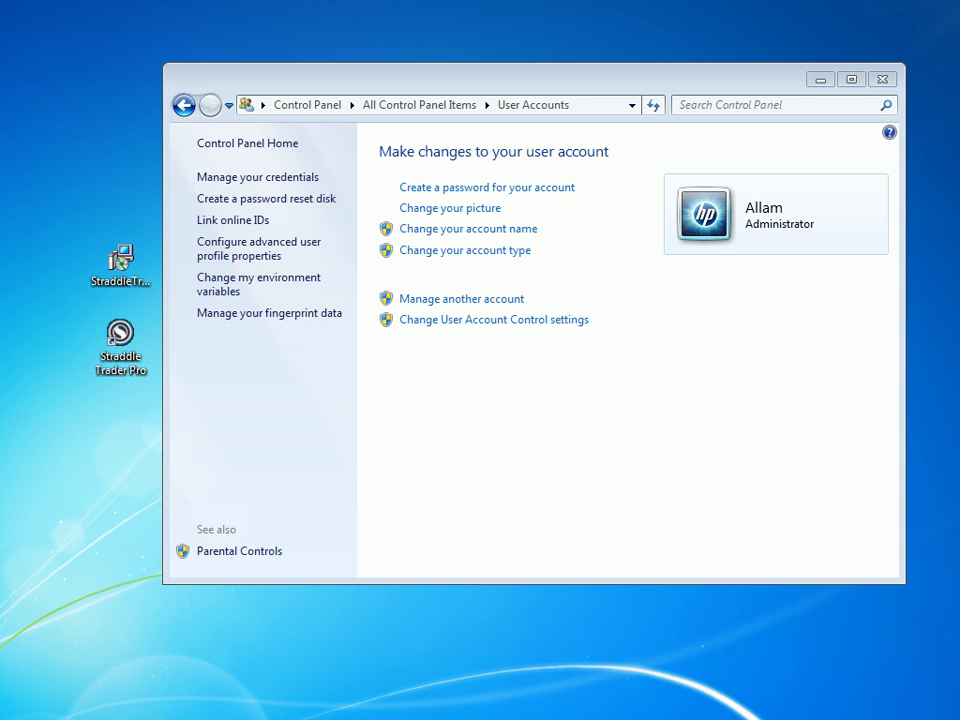
{"action": "left_click_drag", "start_coordinate": [122, 178], "coordinate": [572, 102]}
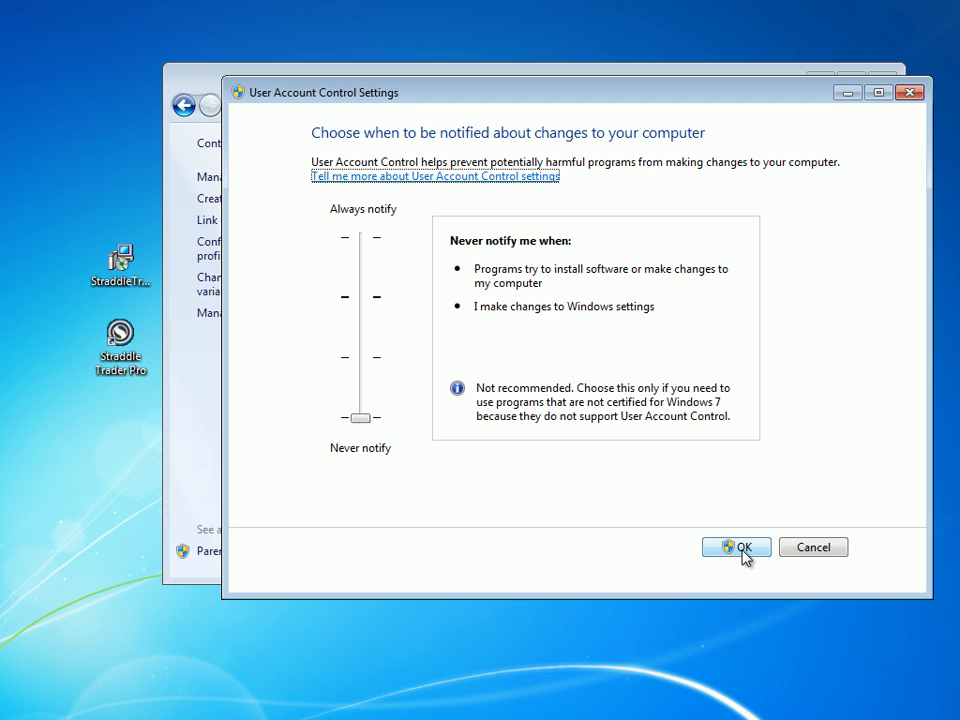
{"action": "left_click", "coordinate": [800, 549]}
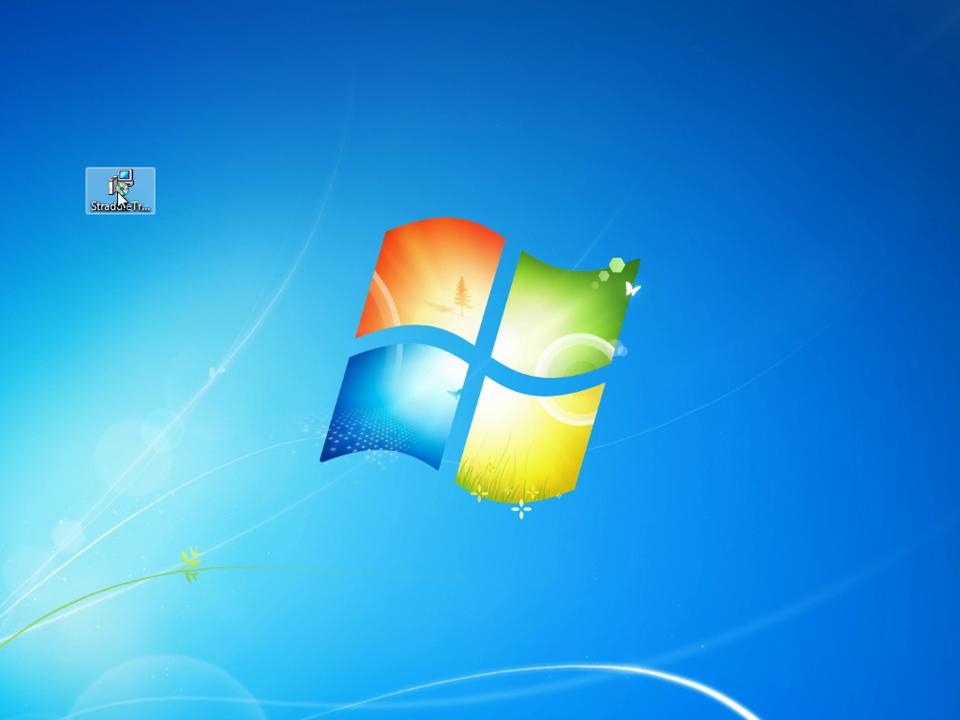
- Select the StraddleTraderProSetup icon on the desktop
{"action": "left_click", "coordinate": [118, 198]}
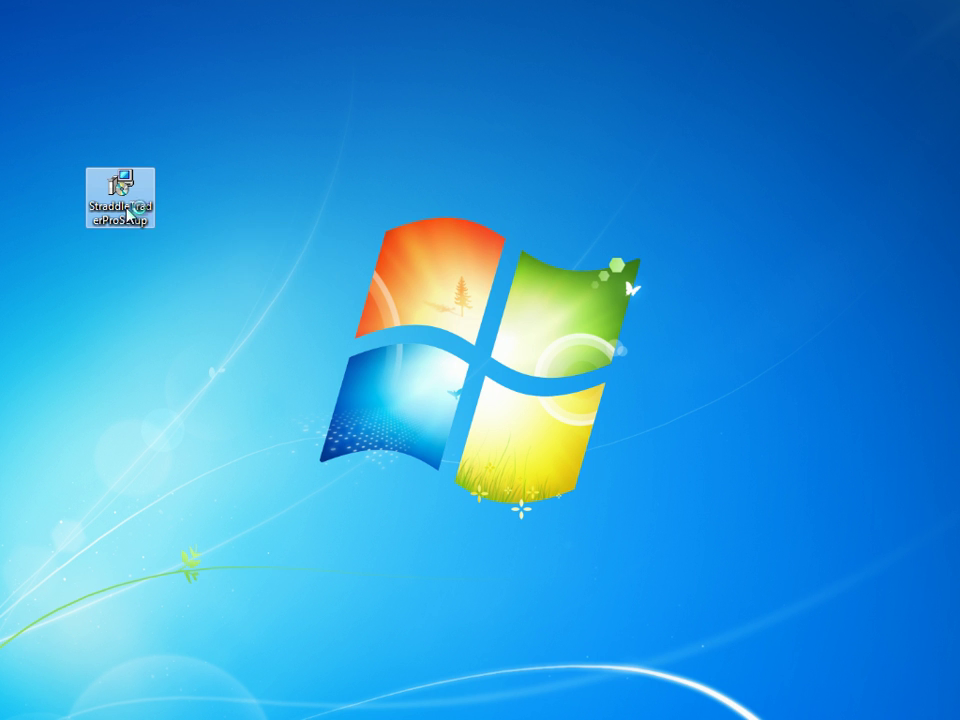
- Launch StraddleTraderProSetup, pass the welcome page and acknowledge the close-MetaTrader warning
{"action": "double_click", "coordinate": [128, 210]}
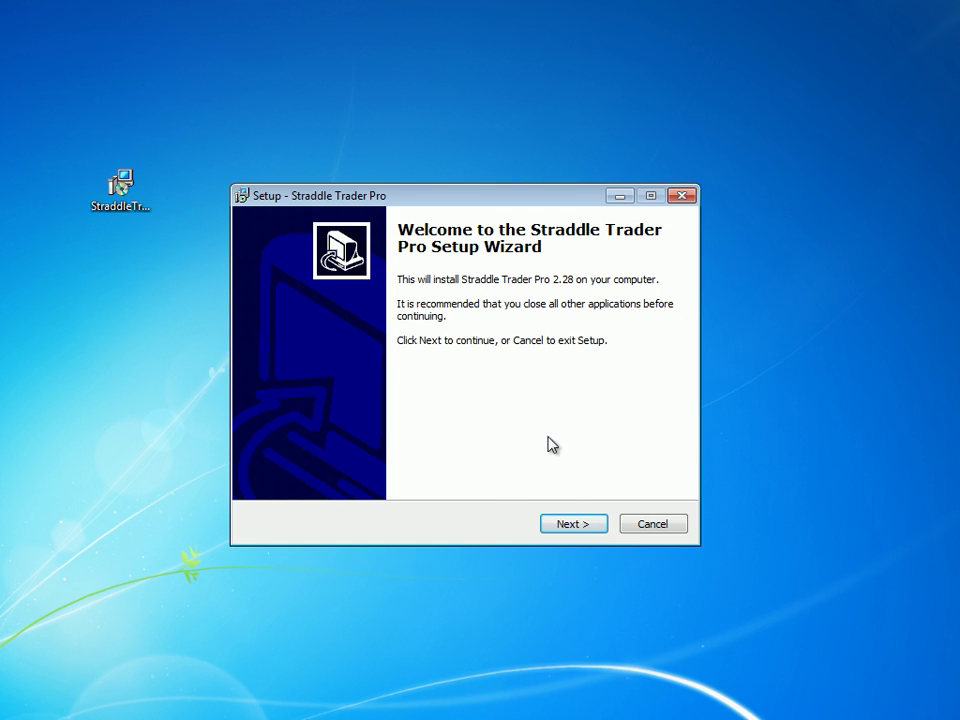
{"action": "left_click", "coordinate": [574, 530]}
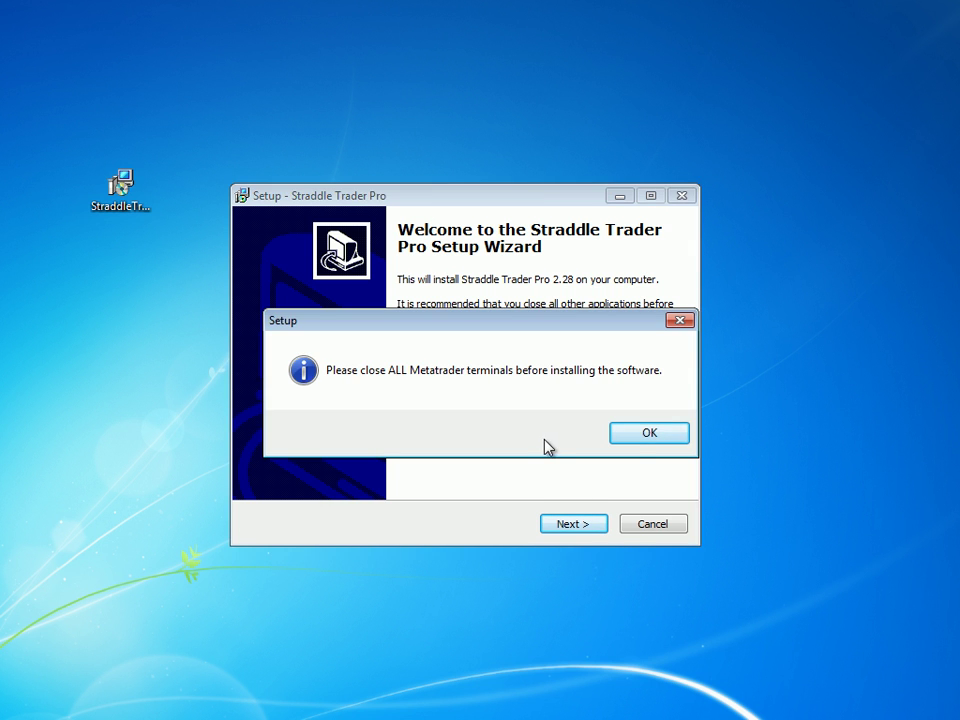
{"action": "left_click", "coordinate": [636, 438]}
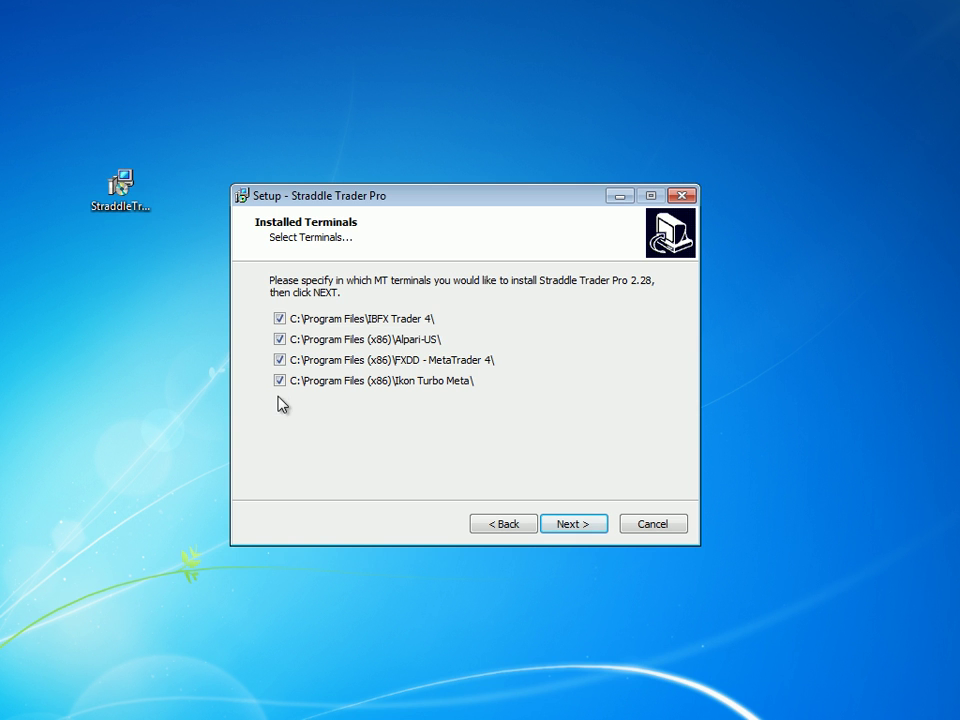
- Untick IBFX, Alpari-US and FXDD so only Ikon Turbo Meta stays selected
{"action": "left_click", "coordinate": [272, 334]}
{"action": "left_click", "coordinate": [279, 318]}
{"action": "left_click", "coordinate": [279, 339]}
{"action": "left_click", "coordinate": [279, 359]}
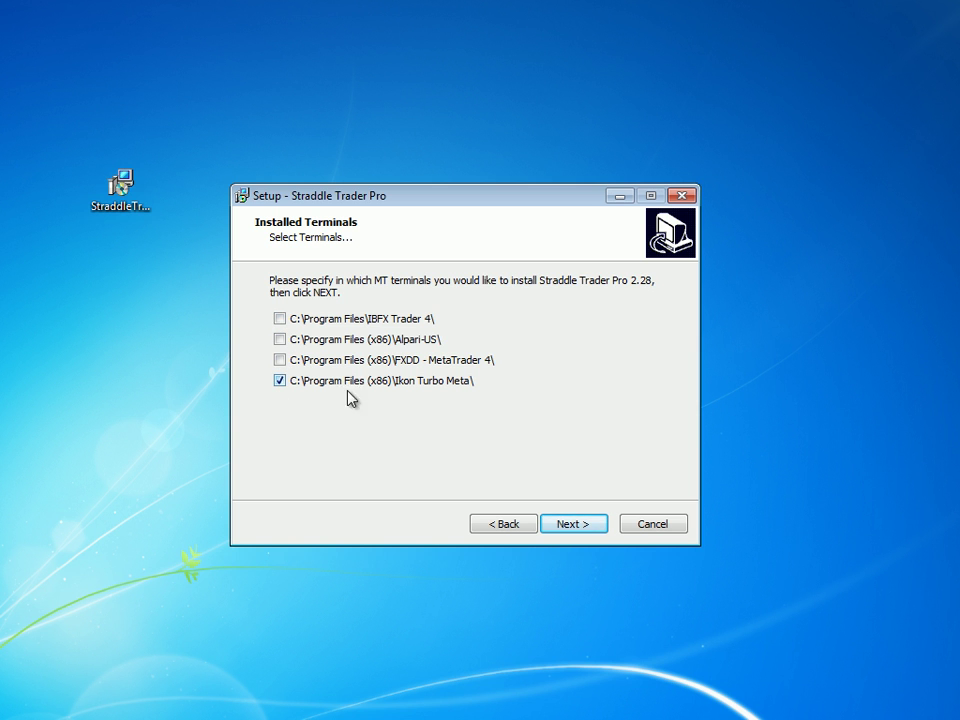
- Keep the default install and Start Menu folders, with only the desktop icon option
{"action": "left_click", "coordinate": [567, 524]}
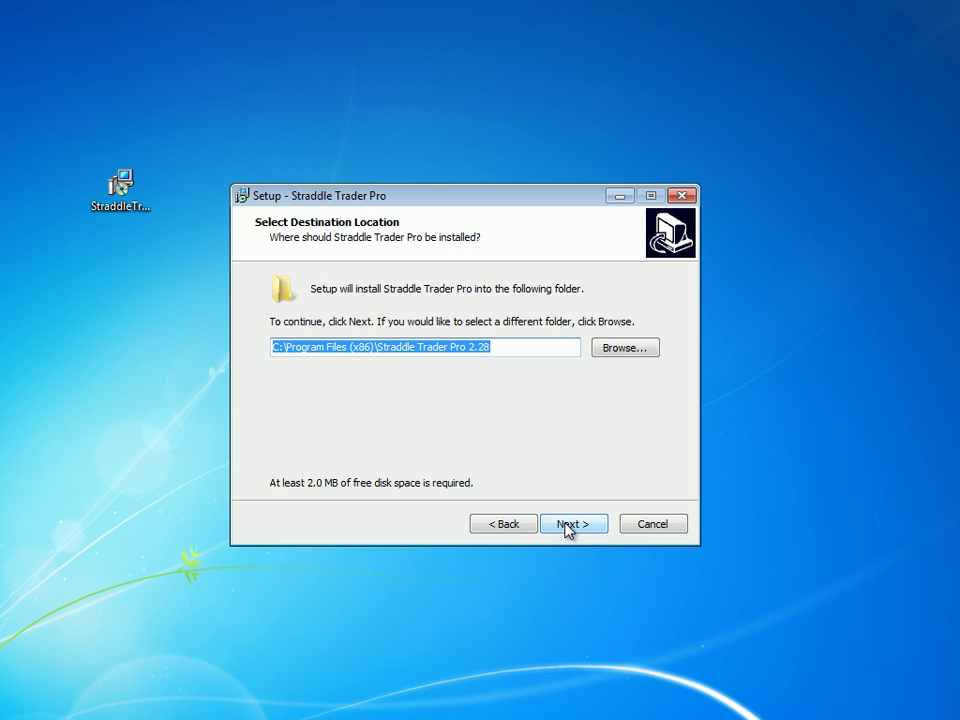
{"action": "left_click", "coordinate": [567, 524]}
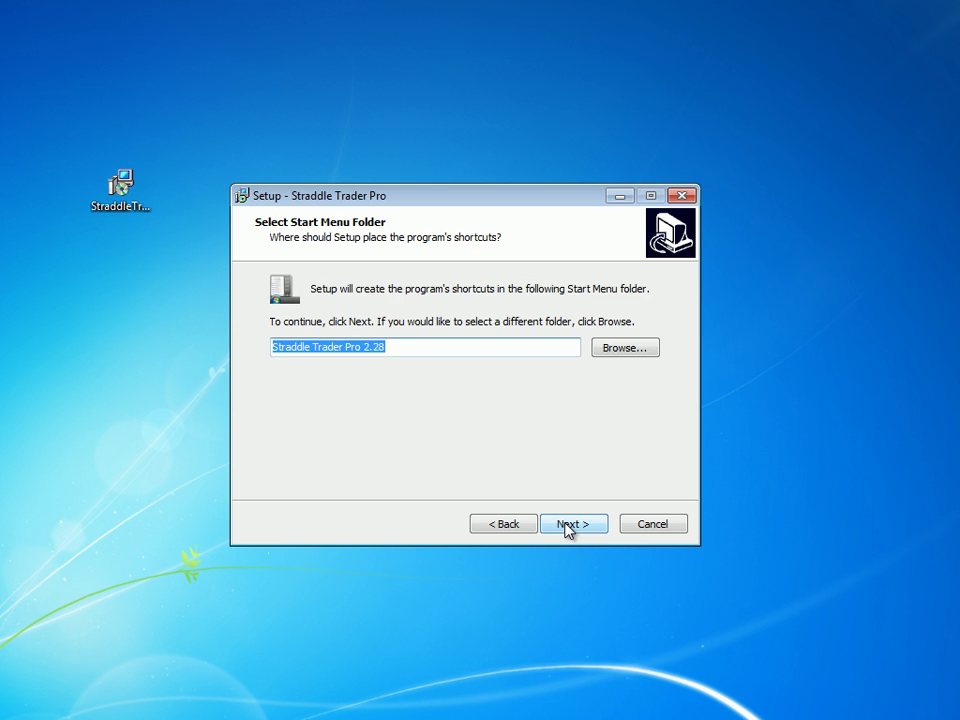
{"action": "left_click", "coordinate": [567, 524]}
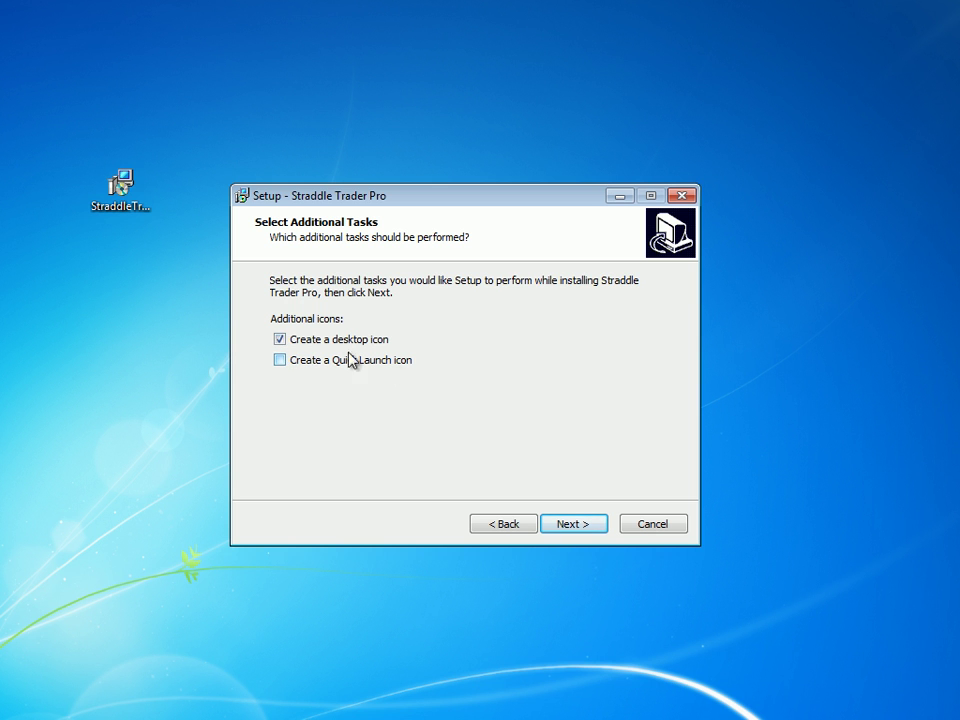
{"action": "left_click", "coordinate": [573, 524]}
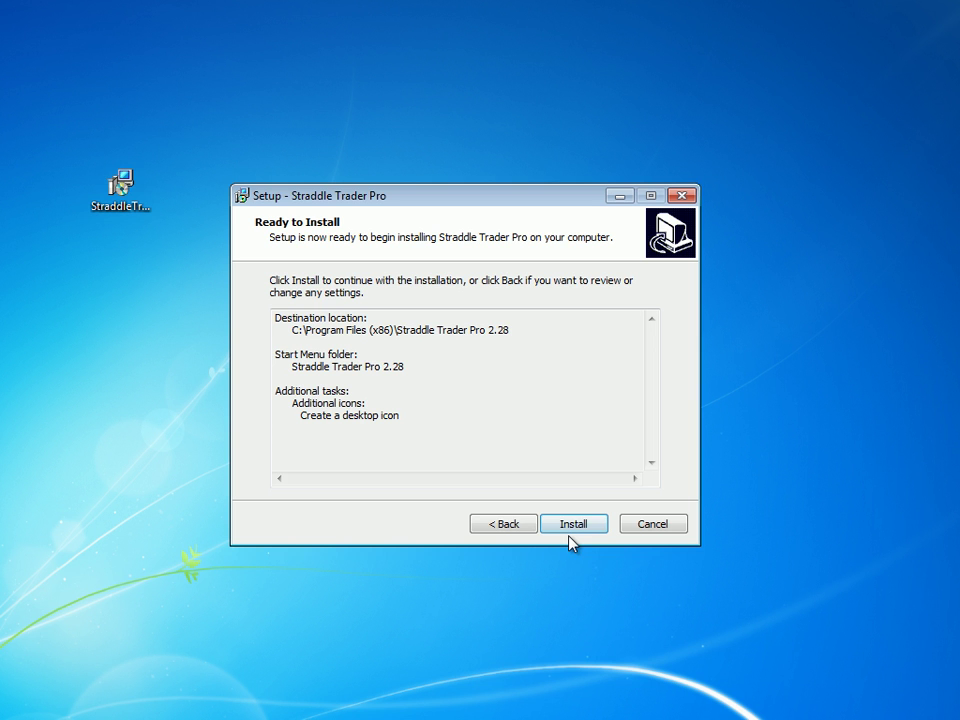
- Install, launch Straddle Trader Pro, log in with the account credentials, and open Communicator 2.0
{"action": "left_click", "coordinate": [573, 524]}
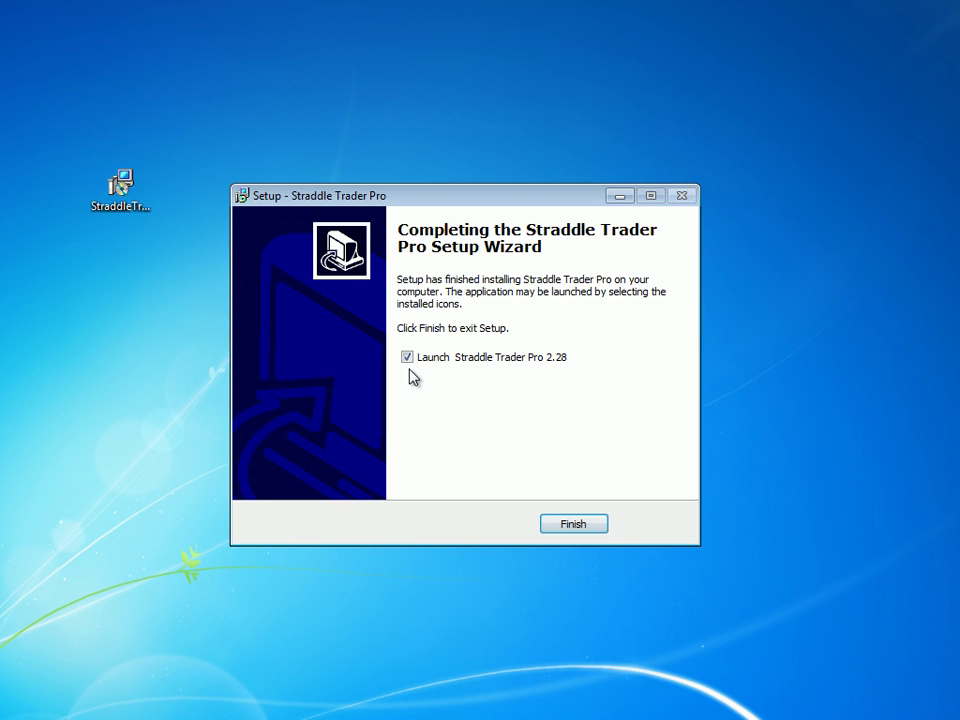
{"action": "left_click", "coordinate": [573, 524]}
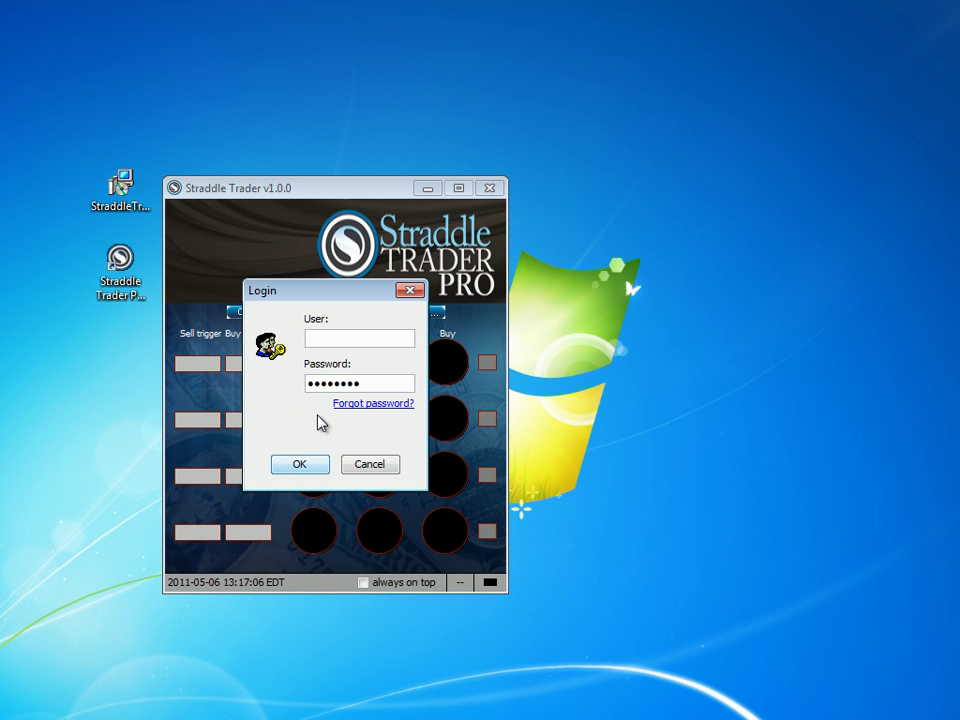
{"action": "key", "text": "ctrl+v"}
{"action": "left_click", "coordinate": [300, 464]}
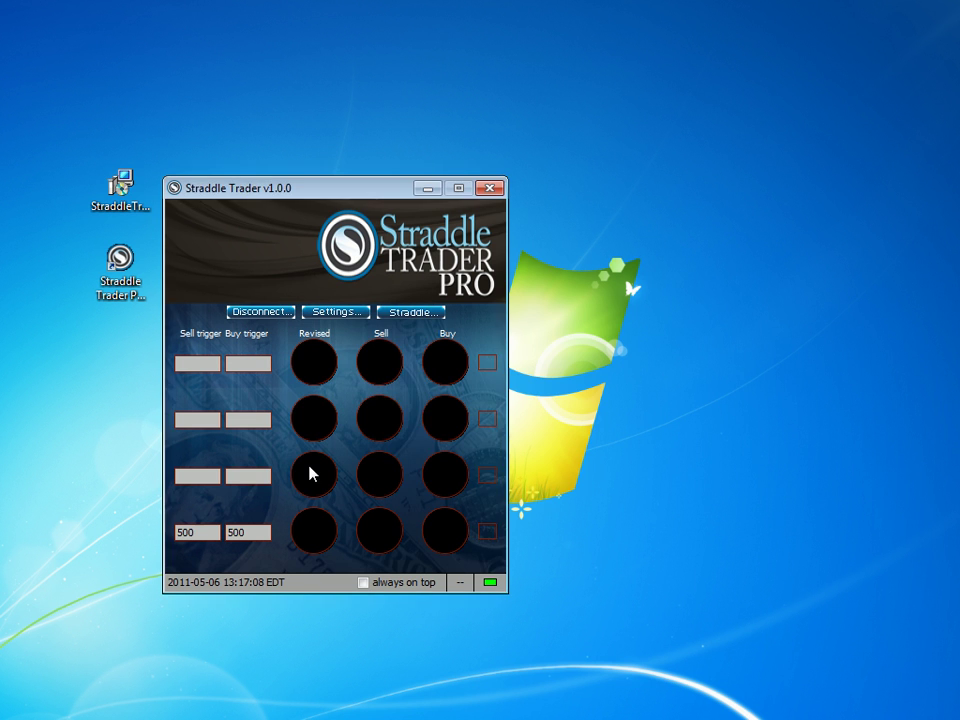
{"action": "left_click", "coordinate": [411, 312]}
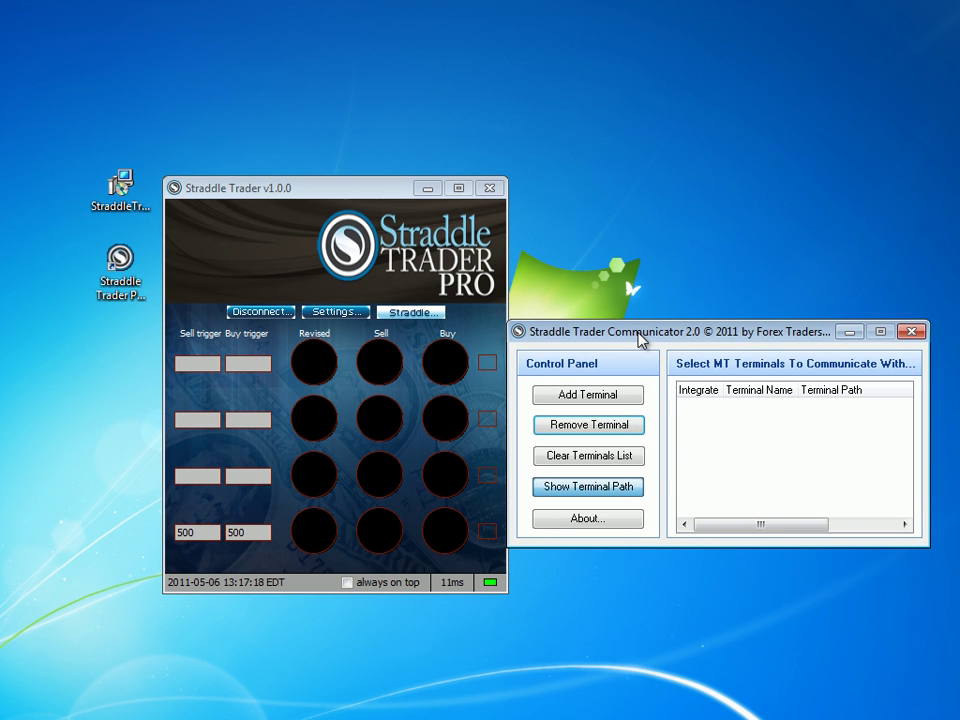
- Move the Communicator window aside and run Add Terminal to scan for MetaTrader terminals
{"action": "left_click_drag", "start_coordinate": [638, 333], "coordinate": [648, 333]}
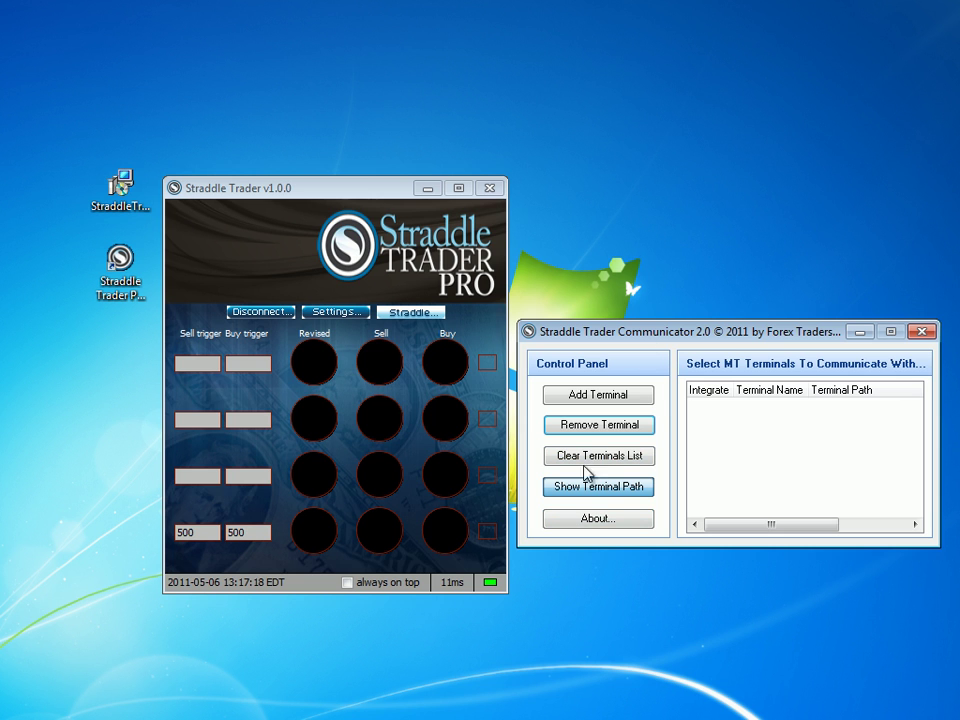
{"action": "left_click", "coordinate": [592, 396]}
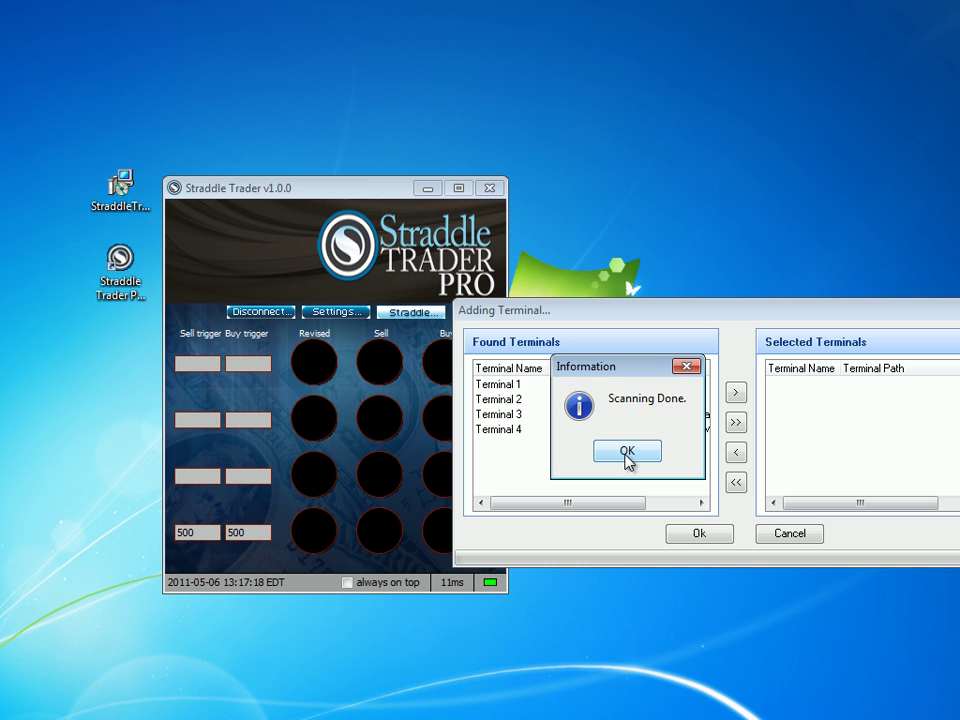
- Move Terminal 4 from Found Terminals to Selected Terminals and confirm with Ok
{"action": "left_click", "coordinate": [627, 452]}
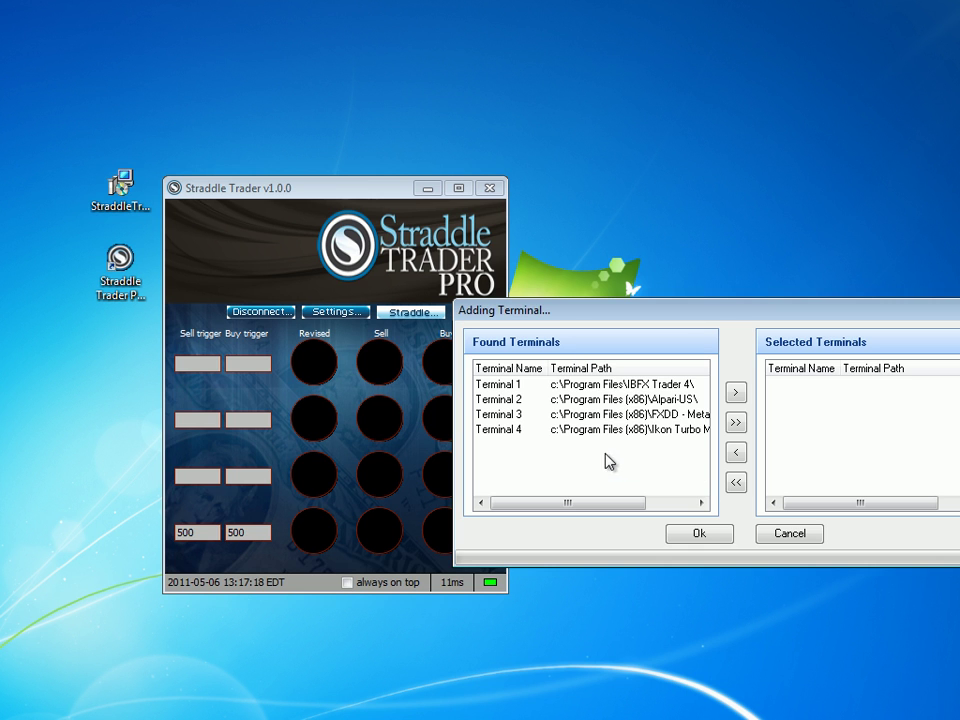
{"action": "left_click", "coordinate": [505, 433]}
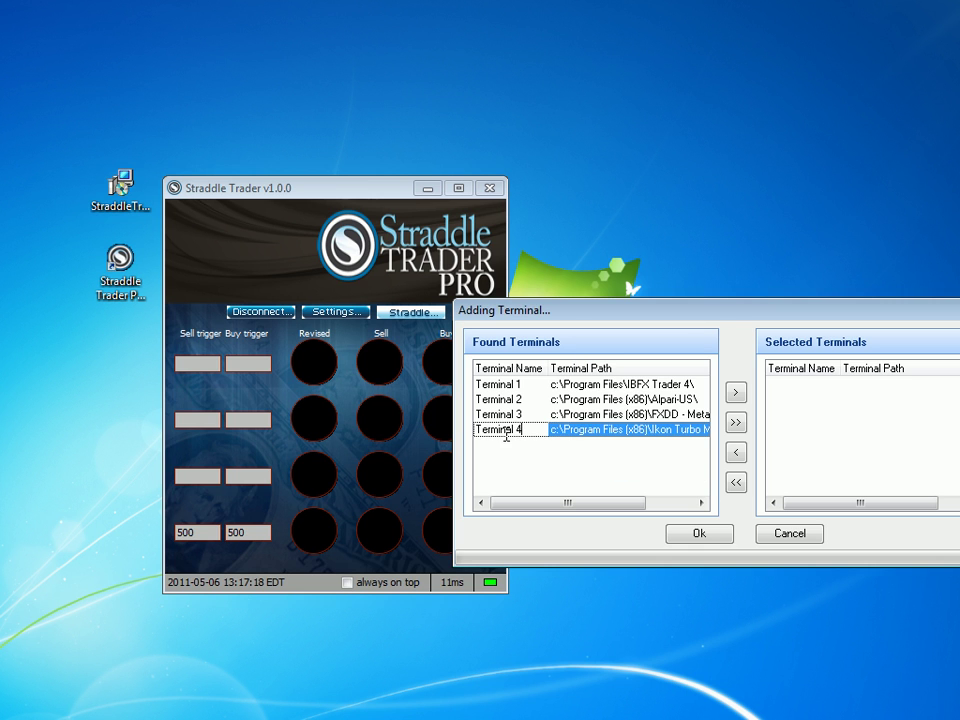
{"action": "left_click", "coordinate": [737, 394]}
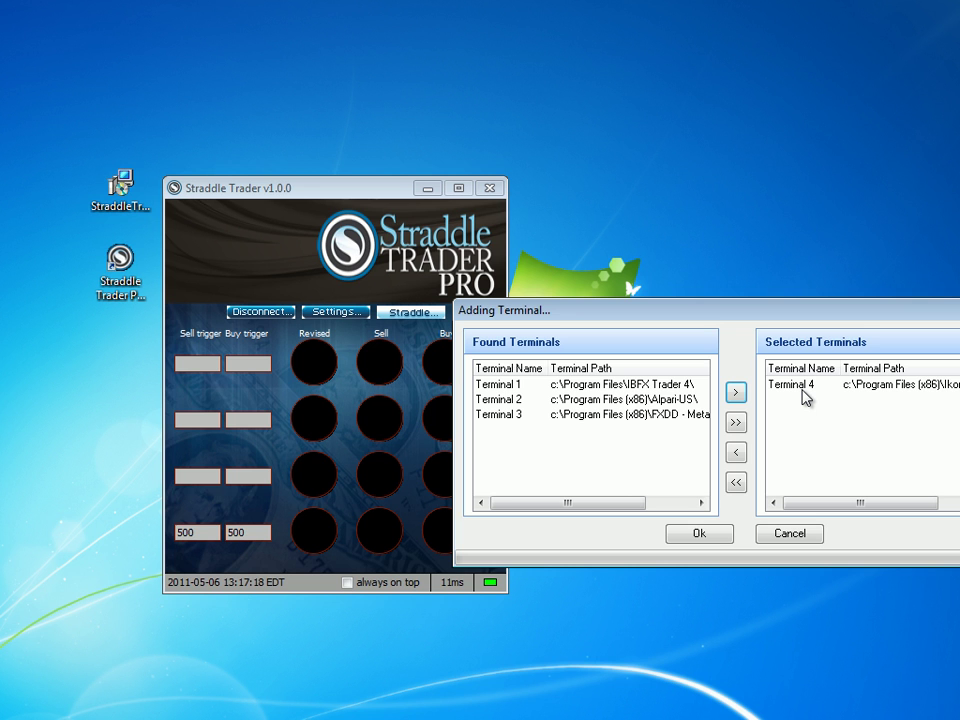
{"action": "left_click", "coordinate": [713, 540]}
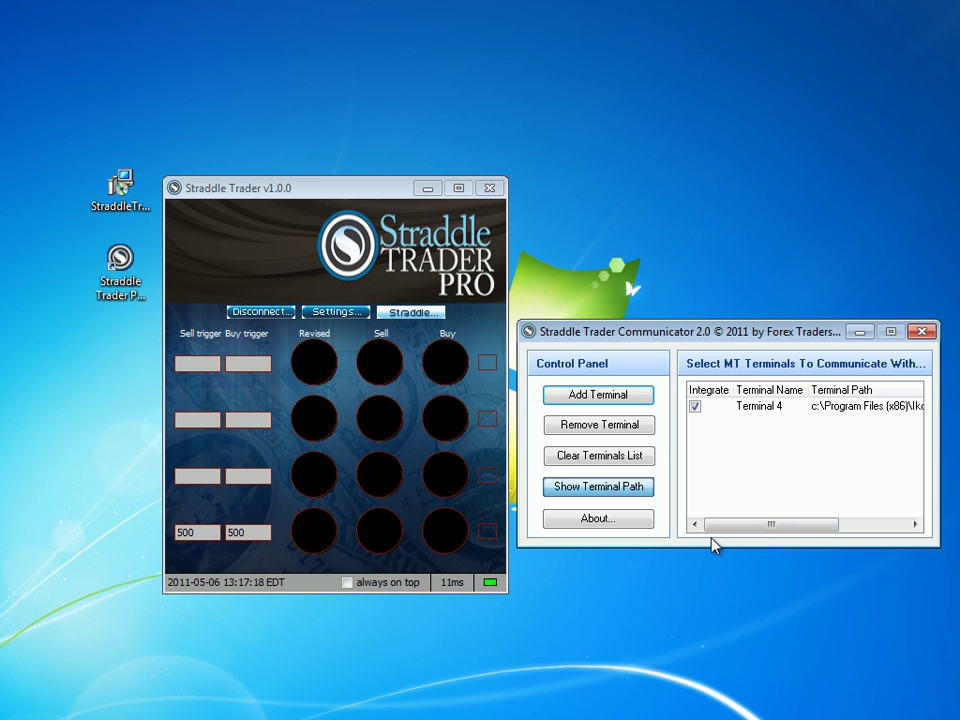
- Close and reopen the Communicator, then run Add Terminal again to check Terminal 4
{"action": "left_click", "coordinate": [926, 336]}
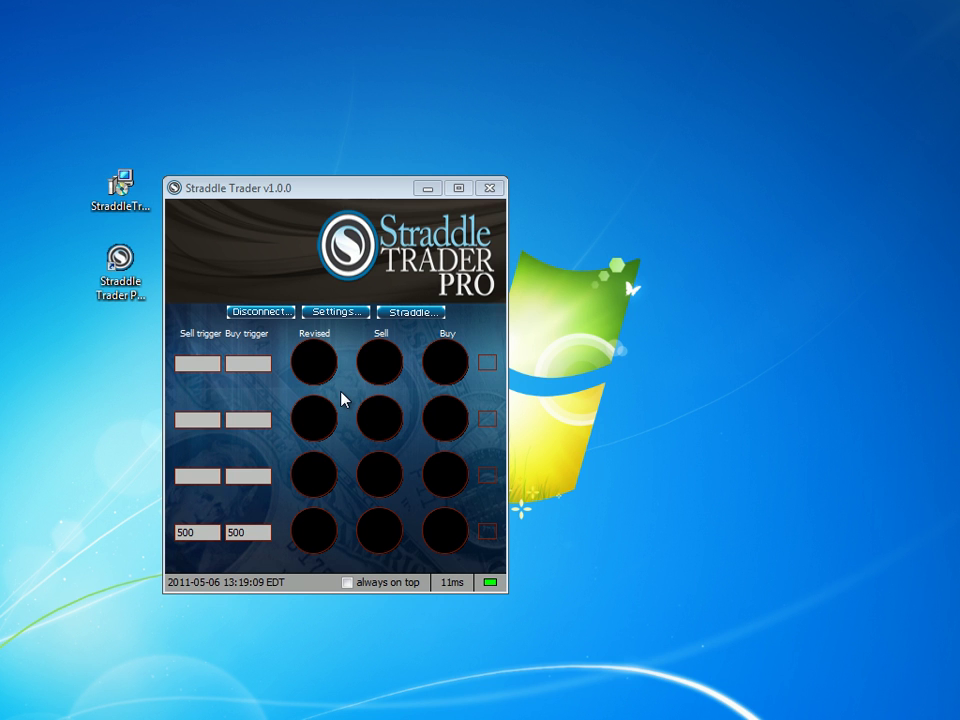
{"action": "left_click", "coordinate": [413, 320]}
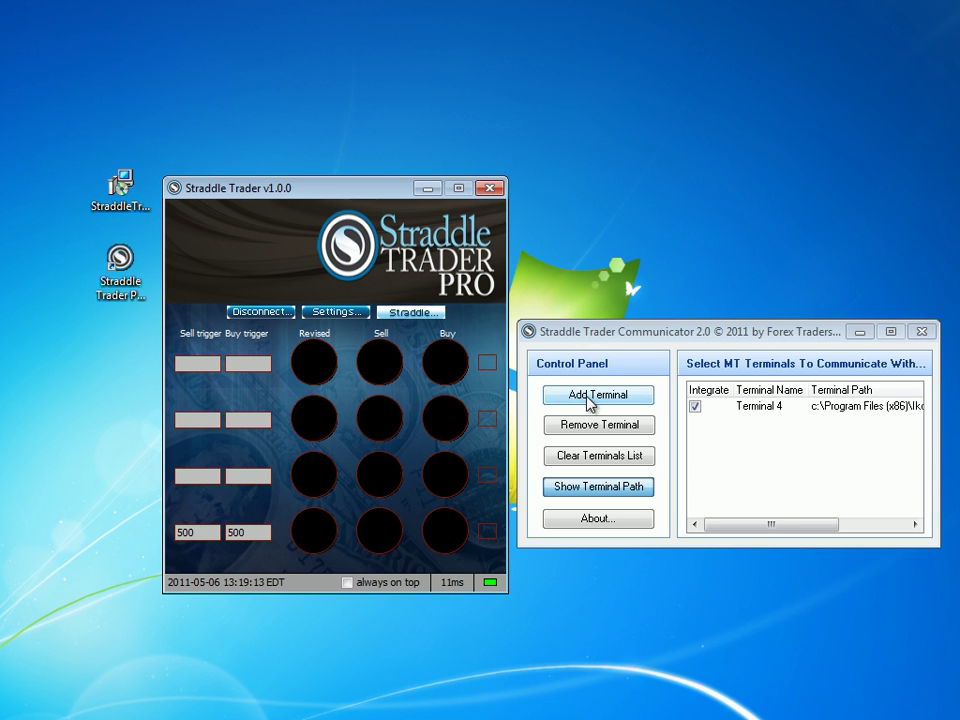
{"action": "left_click", "coordinate": [587, 396]}
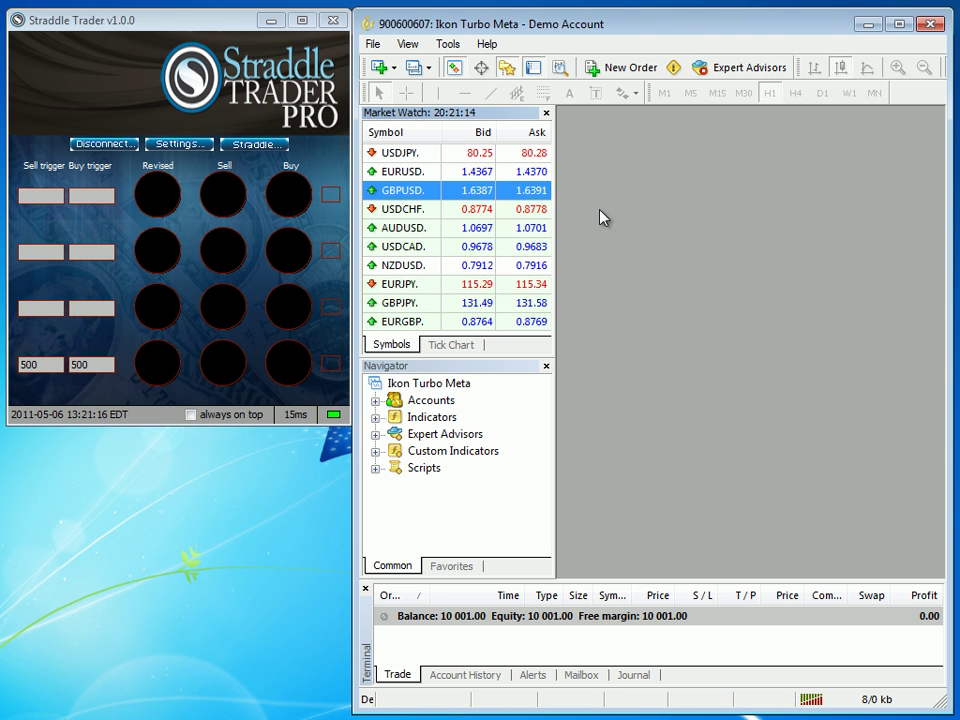
- Open a GBPUSD chart window from Market Watch and zoom in on it
{"action": "mouse_move", "coordinate": [477, 200]}
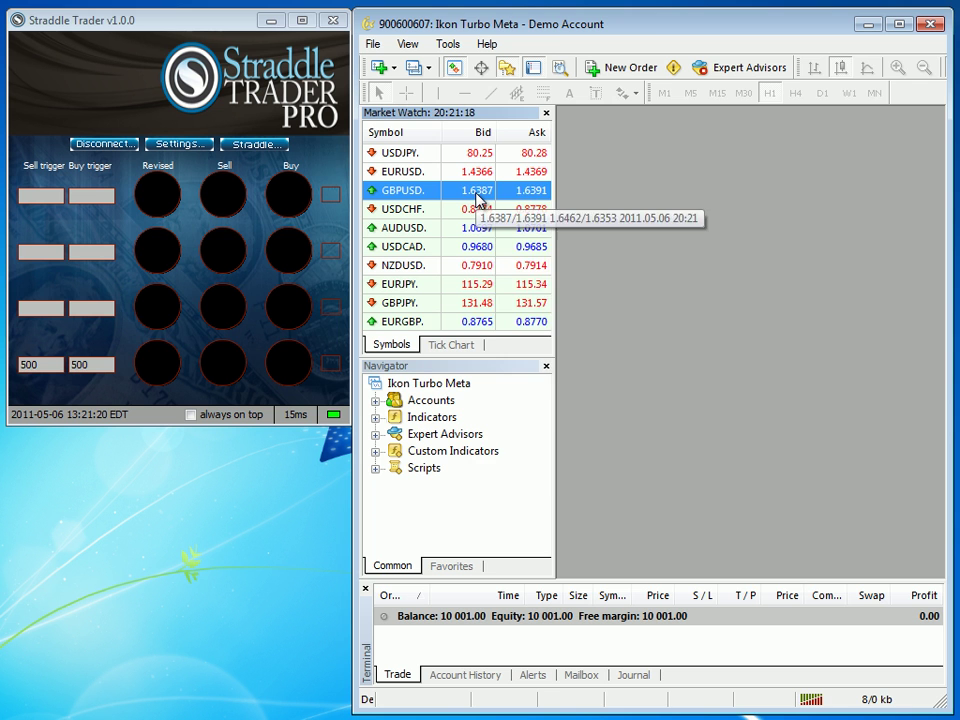
{"action": "right_click", "coordinate": [477, 196]}
{"action": "left_click", "coordinate": [512, 226]}
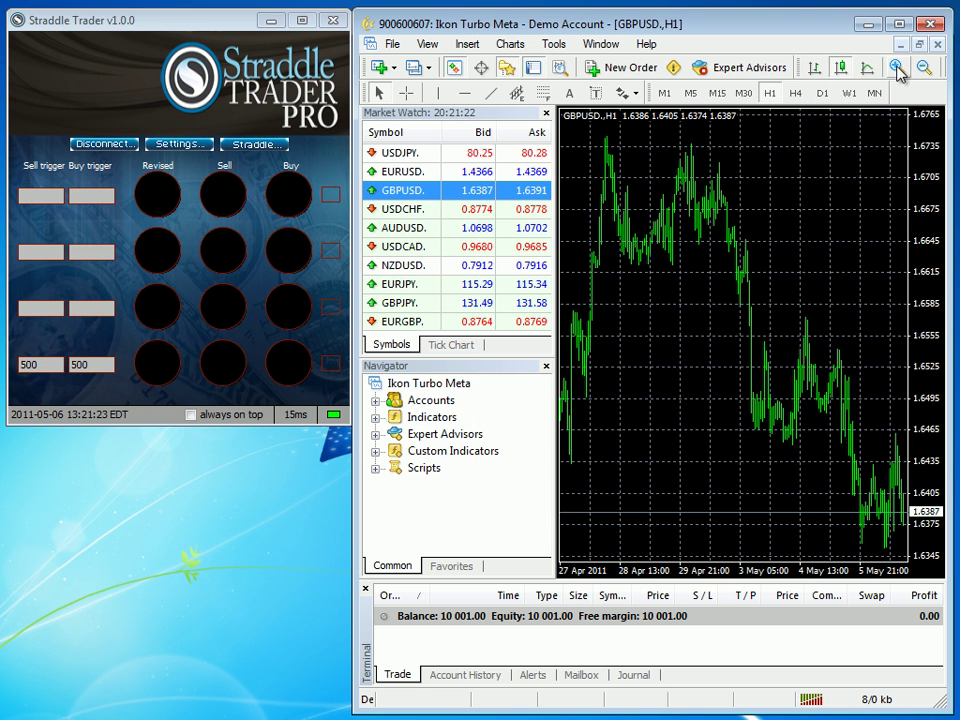
{"action": "right_click", "coordinate": [800, 168]}
{"action": "left_click", "coordinate": [812, 318]}
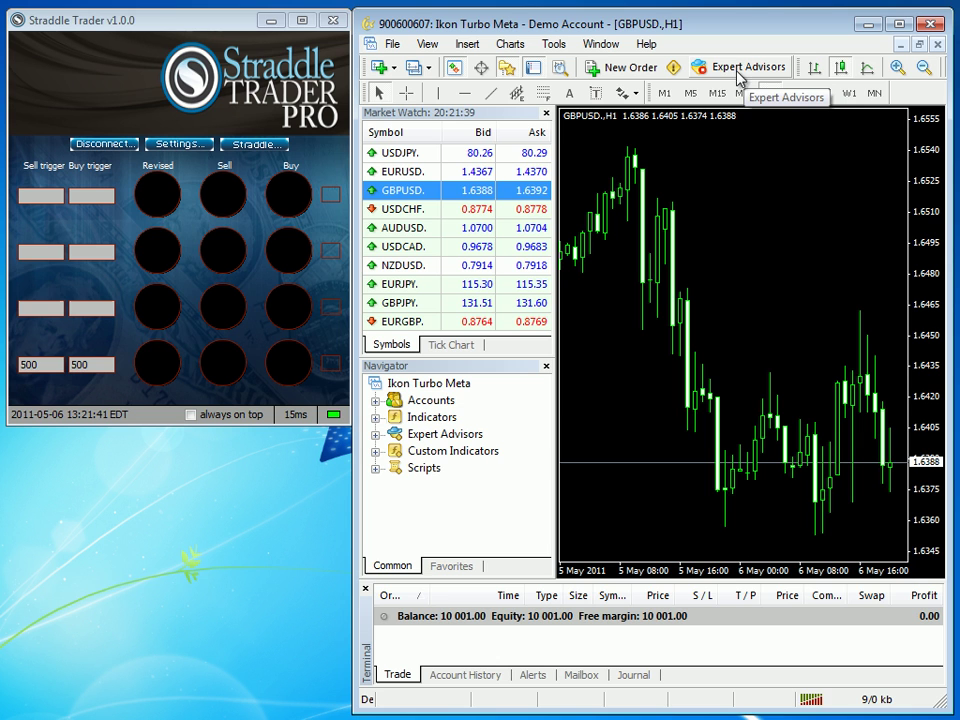
{"action": "left_click", "coordinate": [700, 70]}
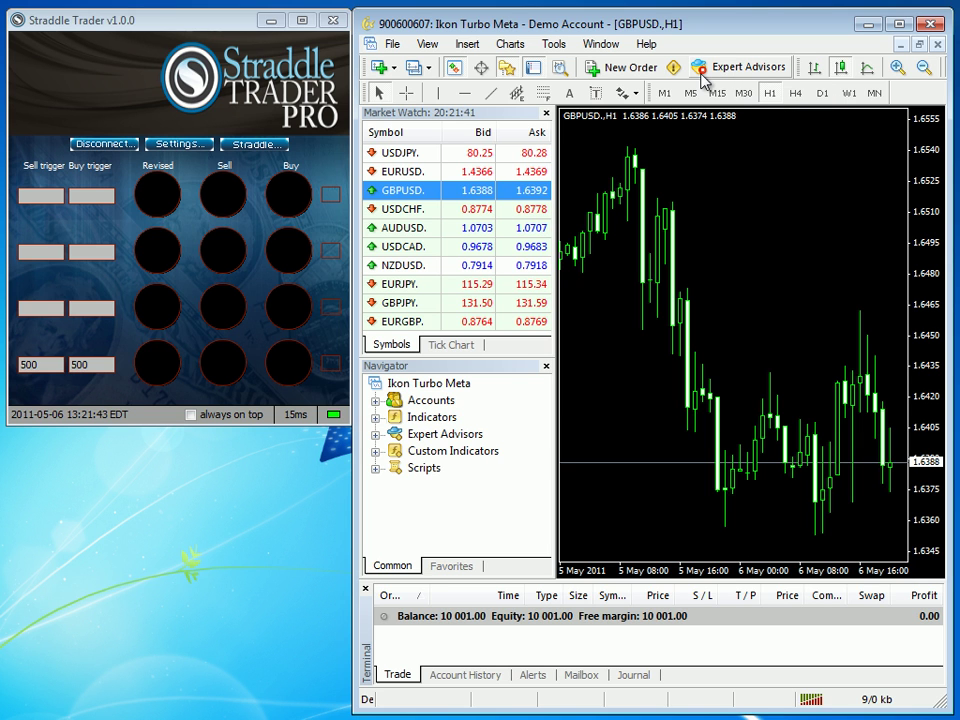
{"action": "left_click", "coordinate": [724, 78]}
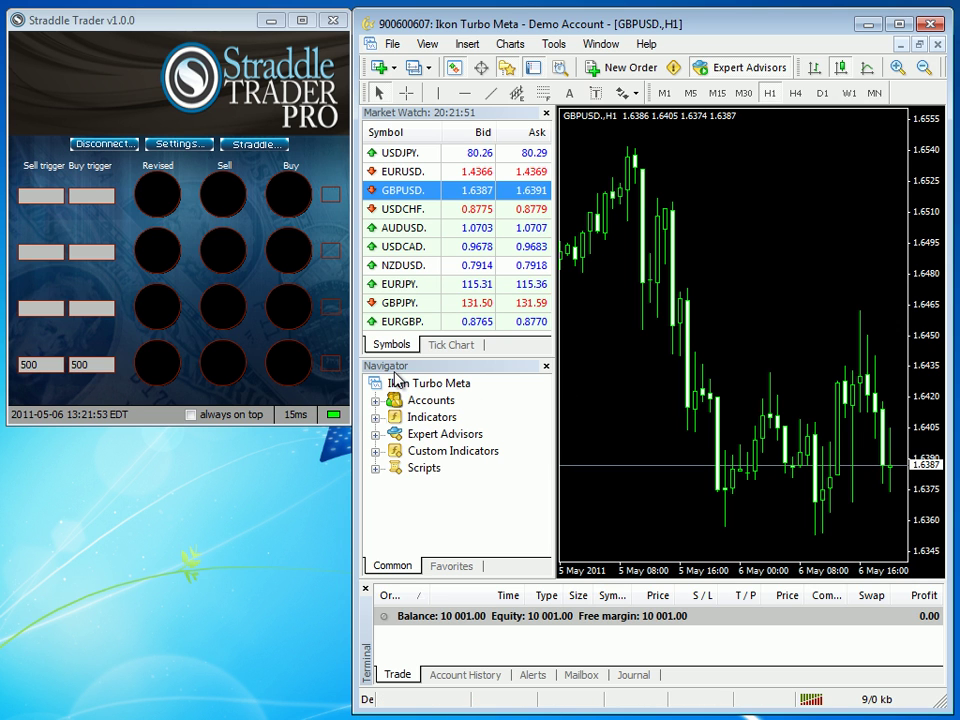
- Expand Expert Advisors in the Navigator and open StraddleTrader Pro v2.28 for the chart
{"action": "left_click", "coordinate": [376, 436]}
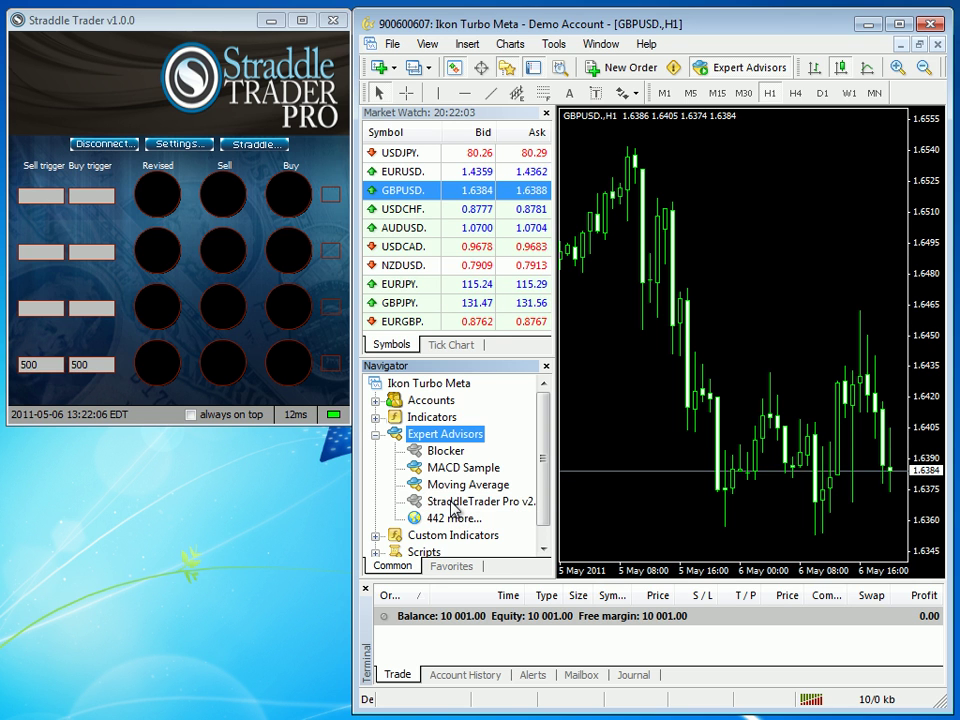
{"action": "double_click", "coordinate": [452, 503]}
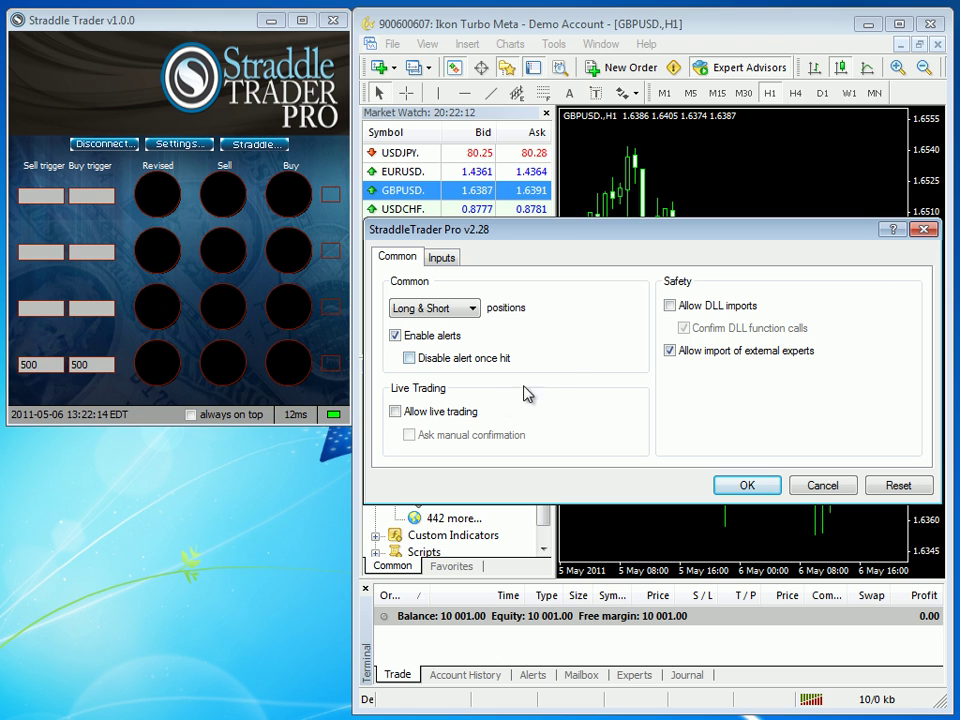
- Enable live trading and DLL imports for StraddleTrader Pro, and turn off DLL call confirmation
{"action": "left_click", "coordinate": [396, 412]}
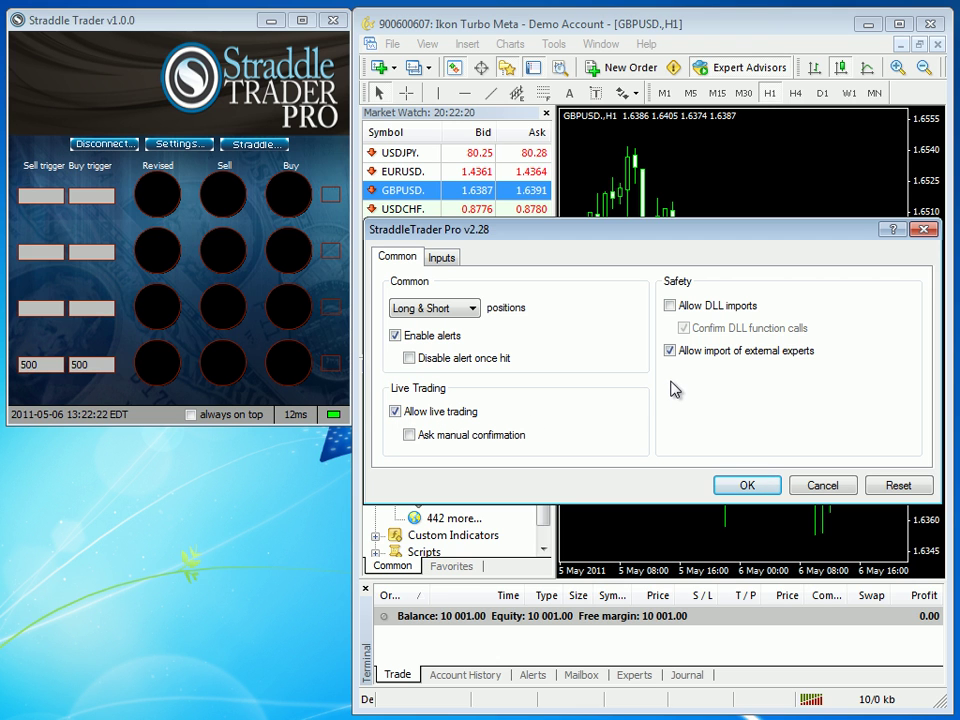
{"action": "left_click", "coordinate": [671, 307]}
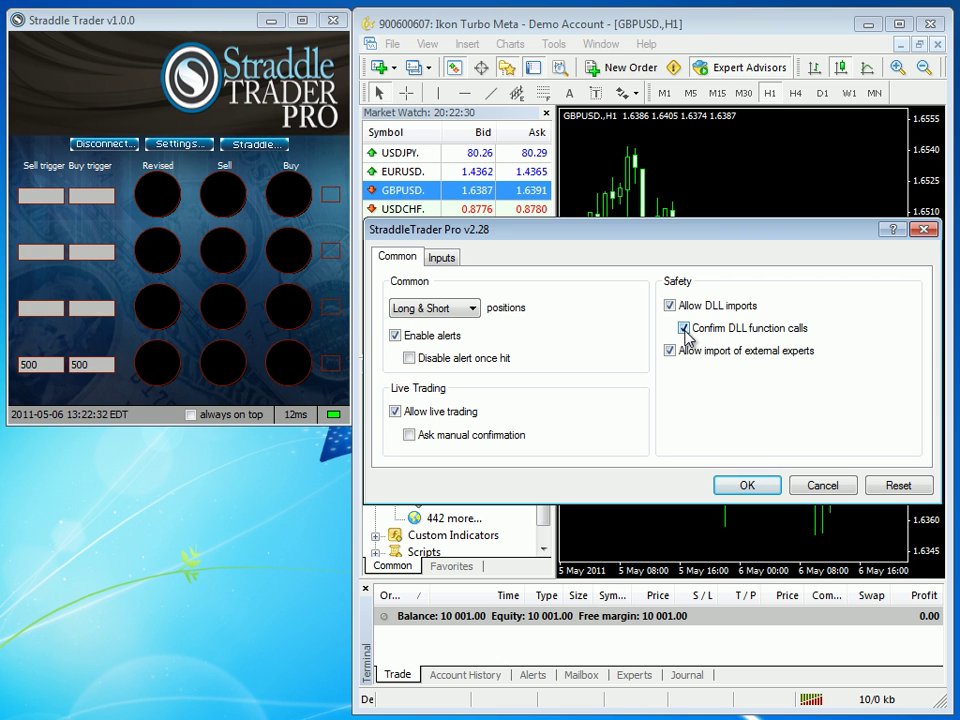
{"action": "left_click", "coordinate": [684, 328]}
{"action": "left_click", "coordinate": [442, 260]}
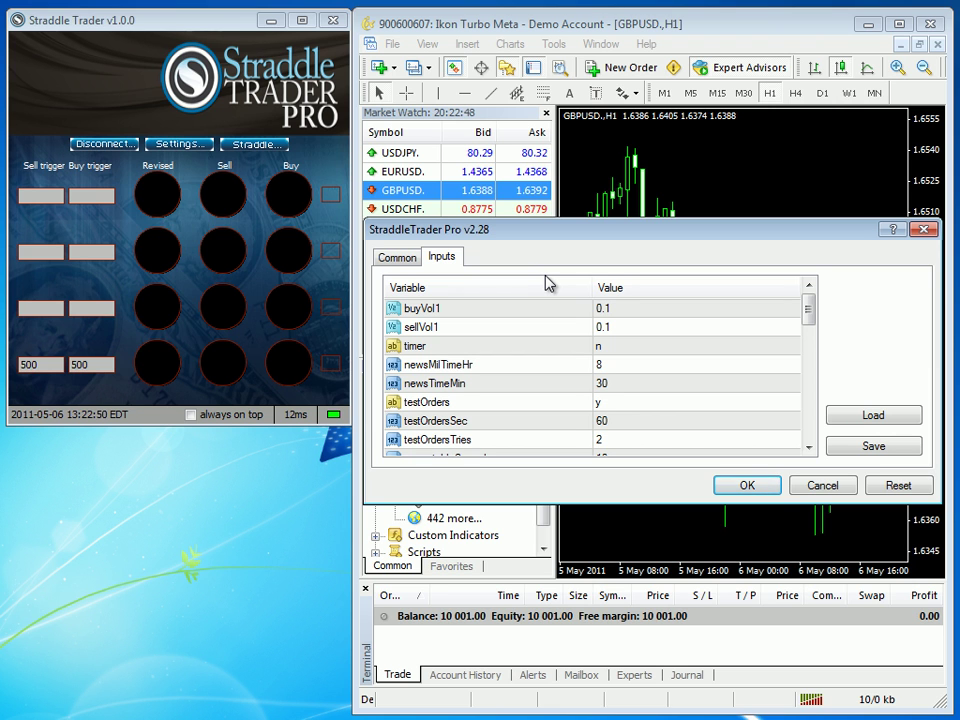
{"action": "left_click", "coordinate": [405, 260]}
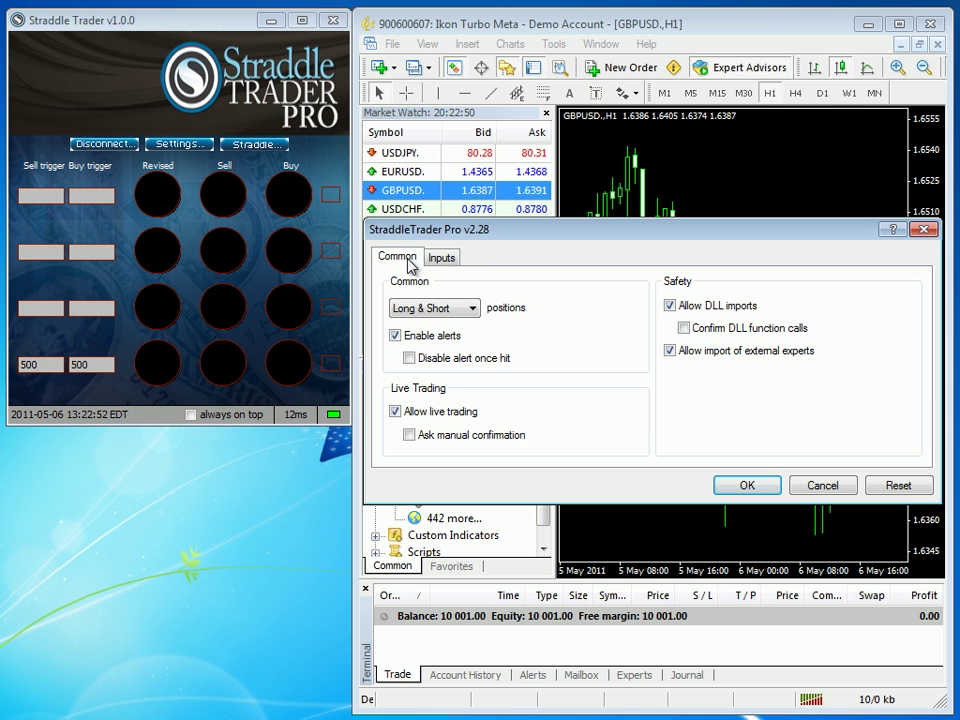
- Confirm the StraddleTrader Pro v2.28 properties to attach it to the GBPUSD chart
{"action": "left_click", "coordinate": [741, 486]}
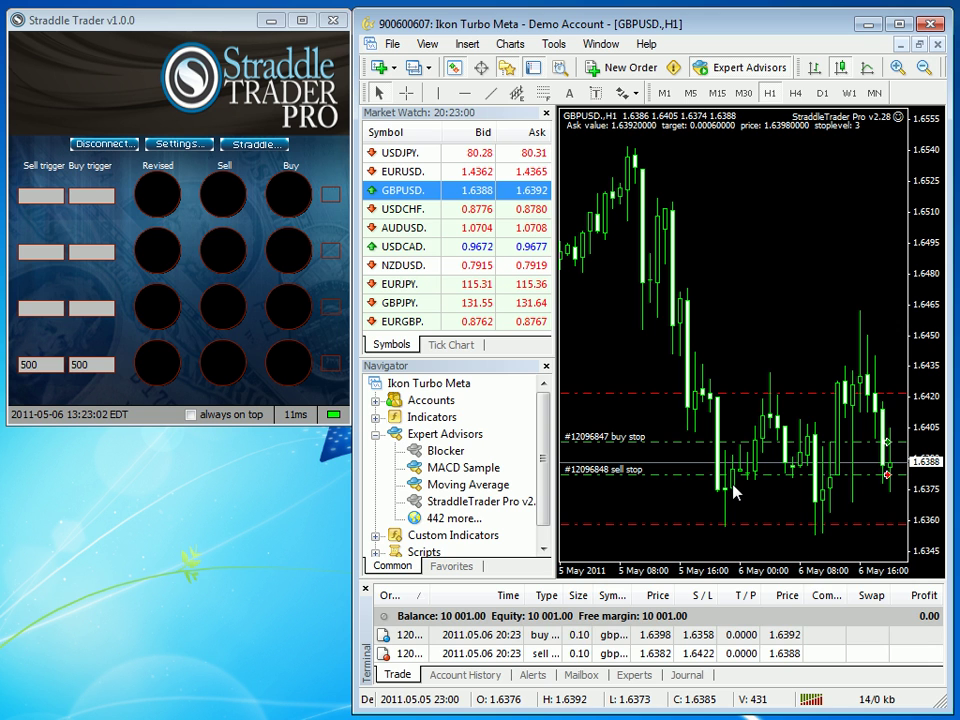